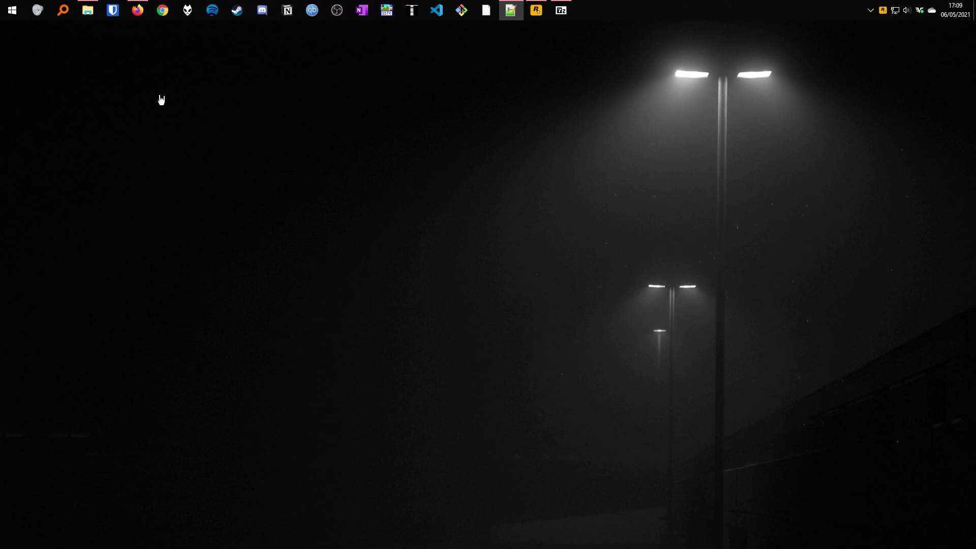
In Firefox, download Lenny's Mod Loader RDR from its RDR2Mods page, open lml_rdr_beta_2.zip to view its contents, and put both windows away.
left_click(139, 12)
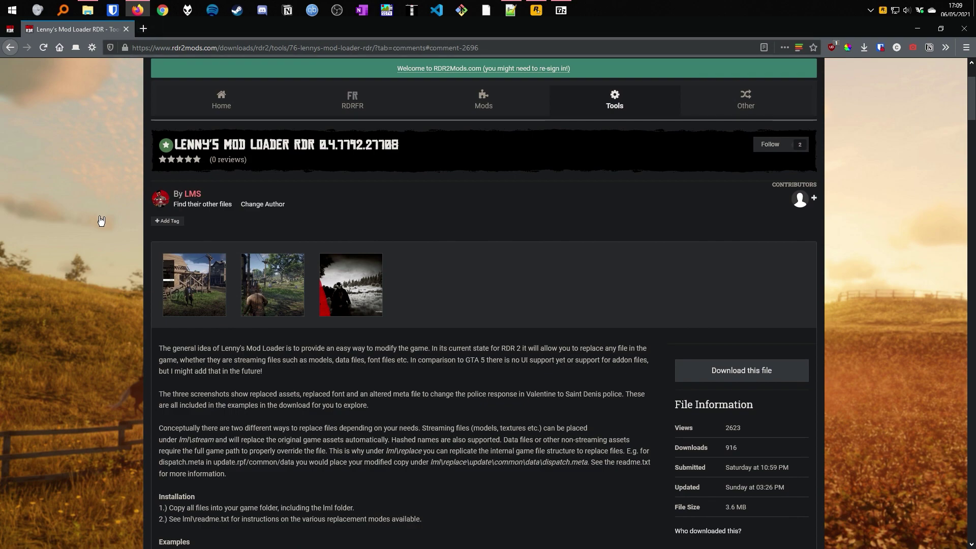
scroll(111, 239, "up", 3)
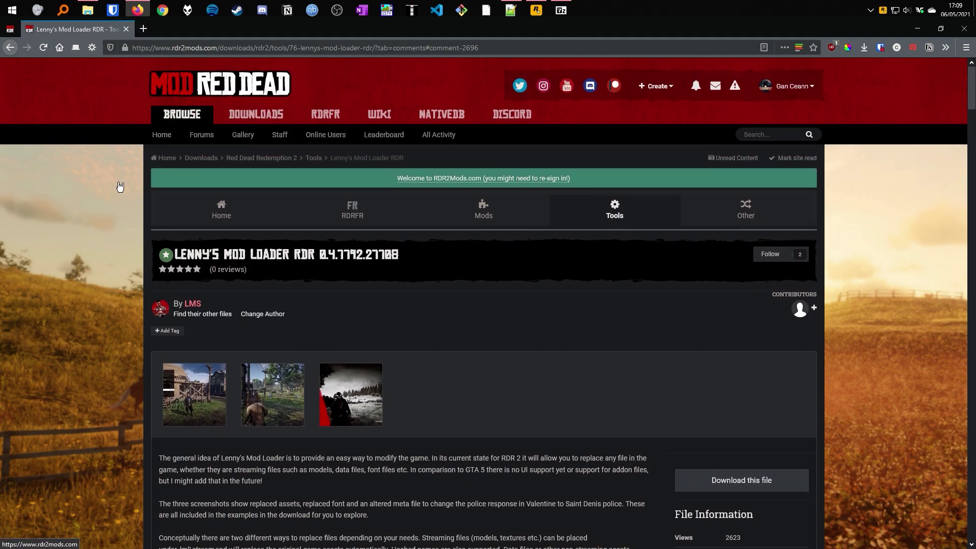
scroll(102, 193, "down", 3)
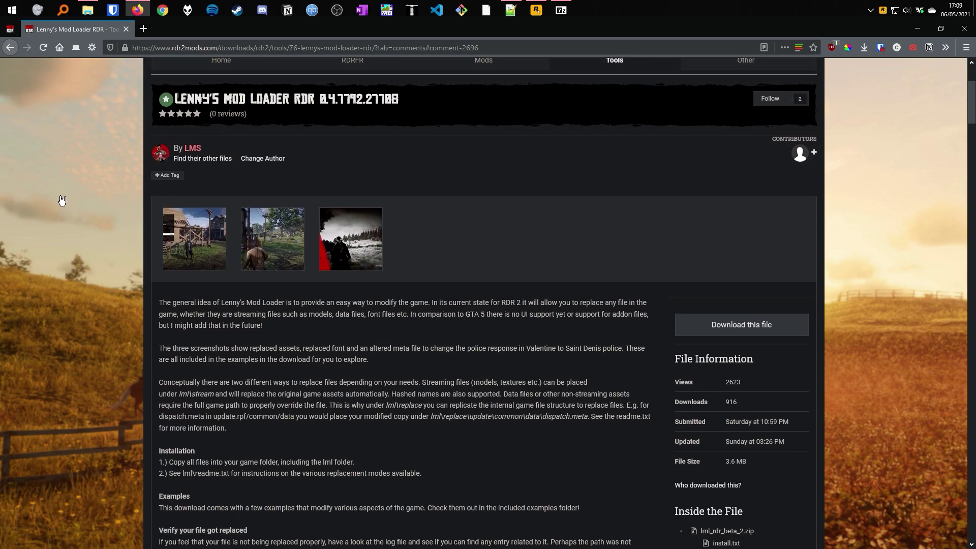
scroll(62, 200, "down", 1)
left_click(743, 279)
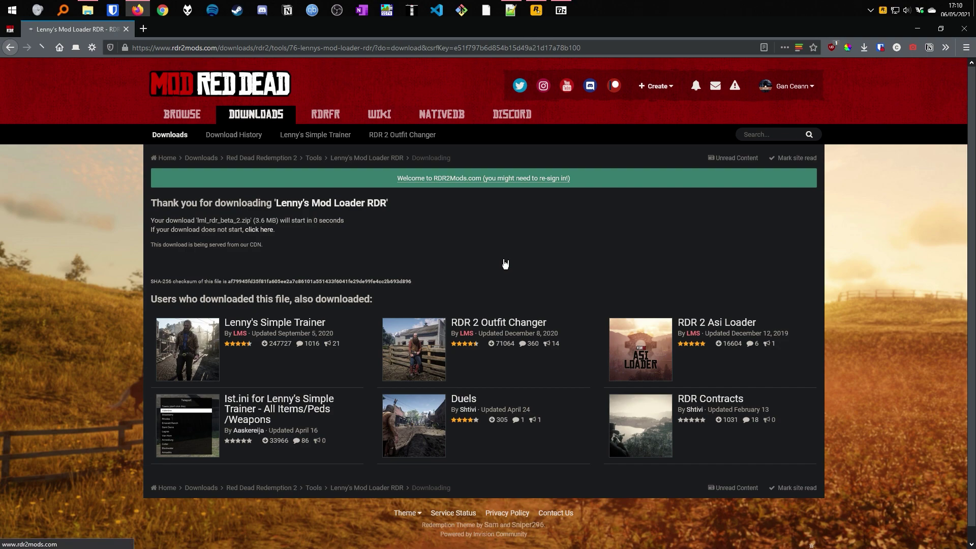
left_click(489, 297)
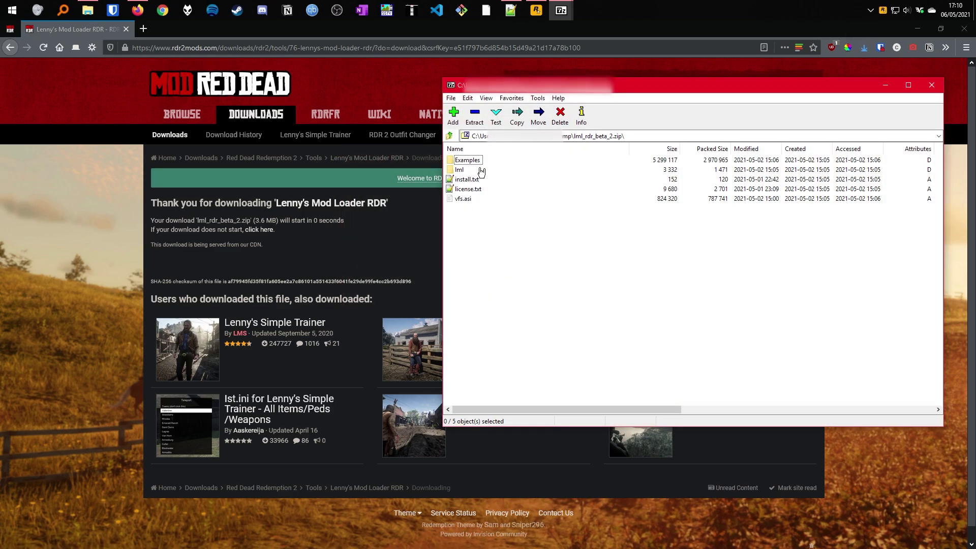
left_click(932, 88)
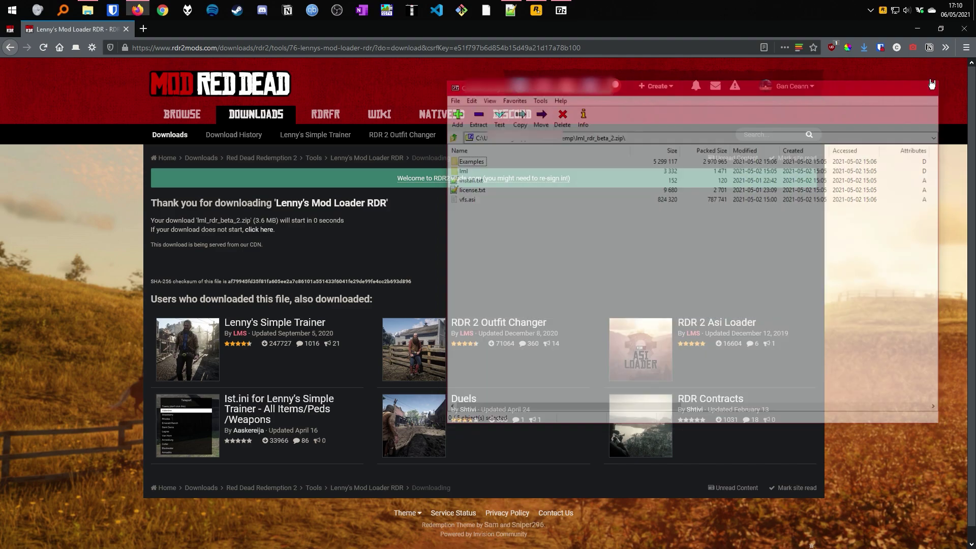
left_click(921, 29)
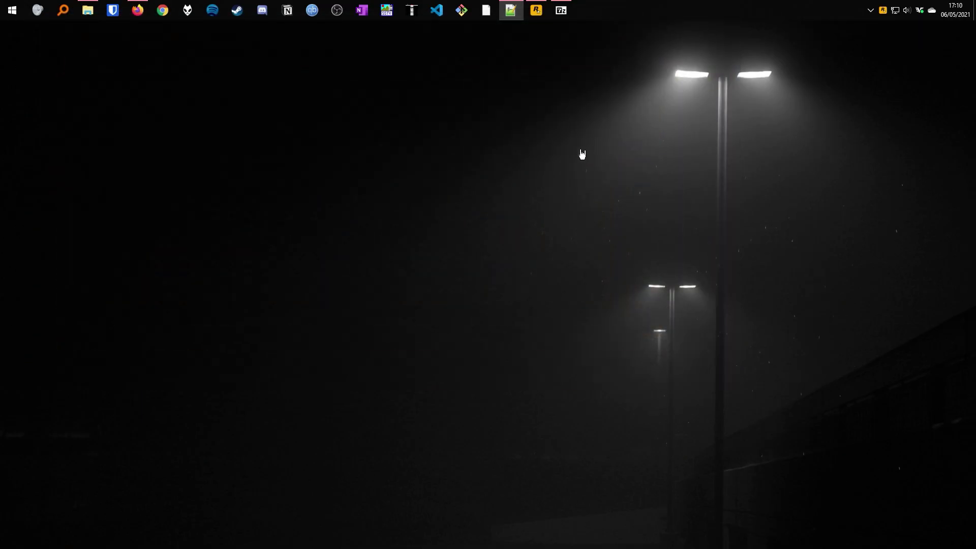
Bring up the lml_rdr_beta_3.zip archive in 7-Zip with the Red Dead Redemption 2 game folder beside it.
left_click(561, 10)
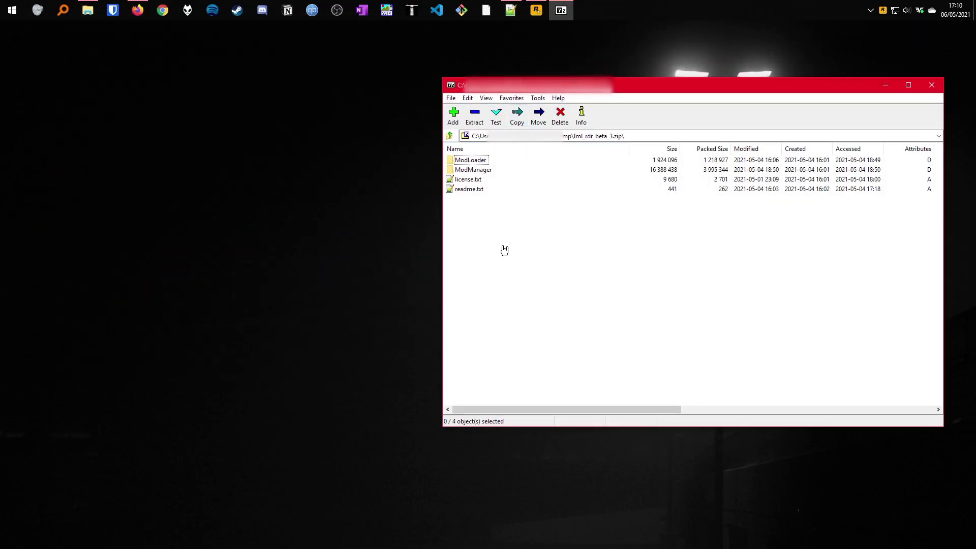
left_click(82, 17)
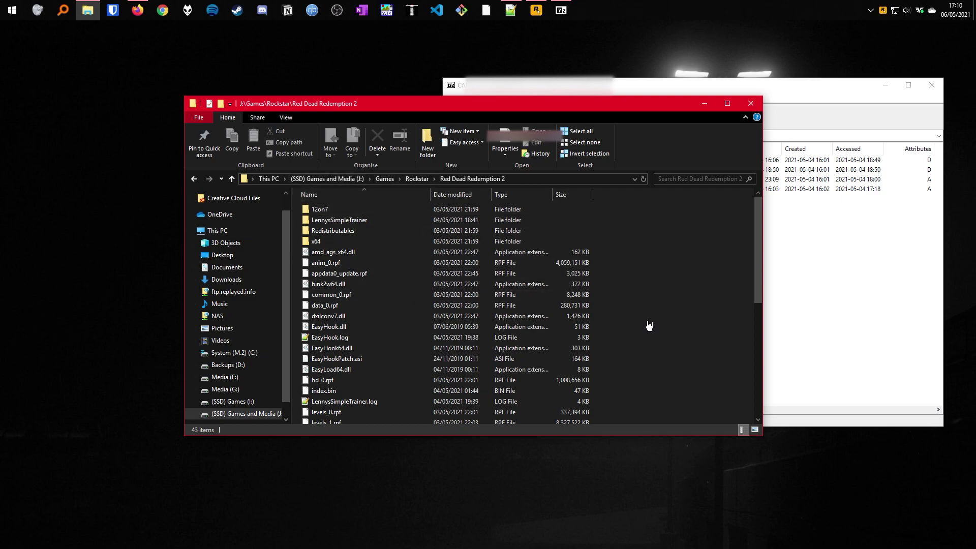
left_click_drag(519, 105, 409, 87)
left_click(727, 304)
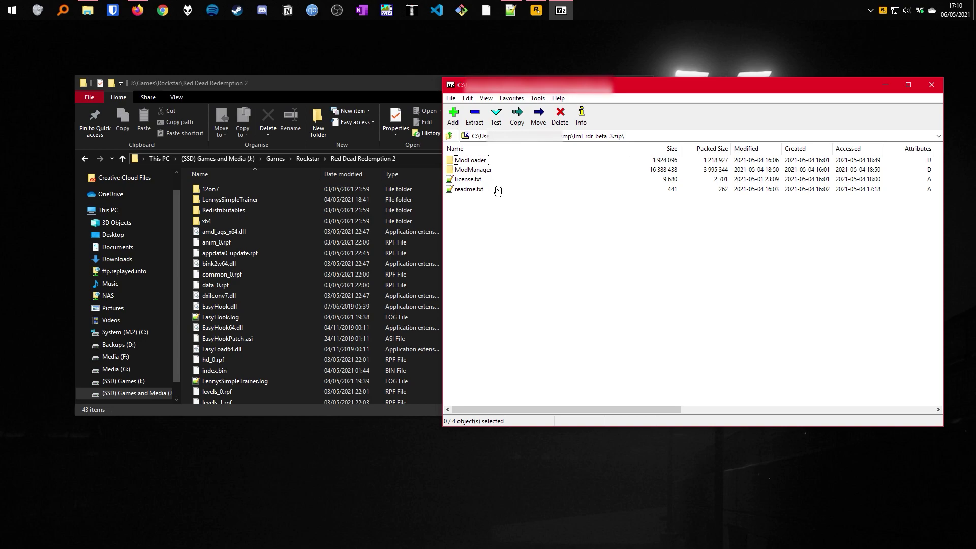
Copy the lml folder, three DLLs and vfs.asi from the archive's ModLoader folder into the Red Dead Redemption 2 root folder.
double_click(470, 161)
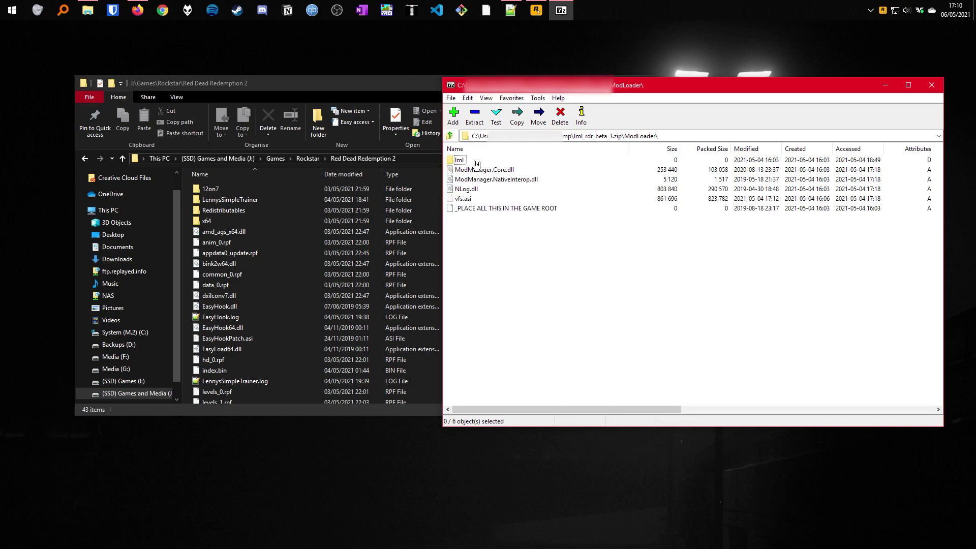
left_click_drag(478, 204, 325, 81)
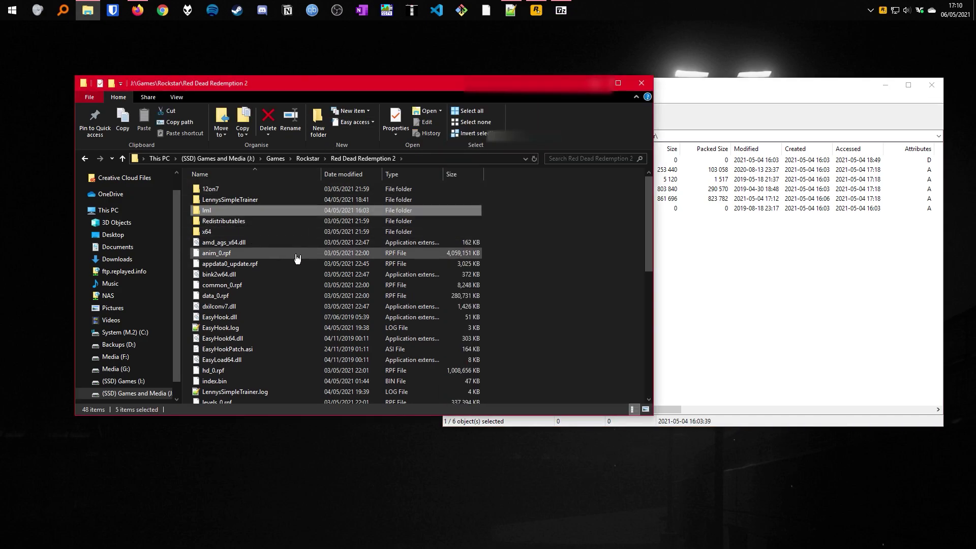
scroll(356, 285, "down", 8)
scroll(492, 316, "up", 10)
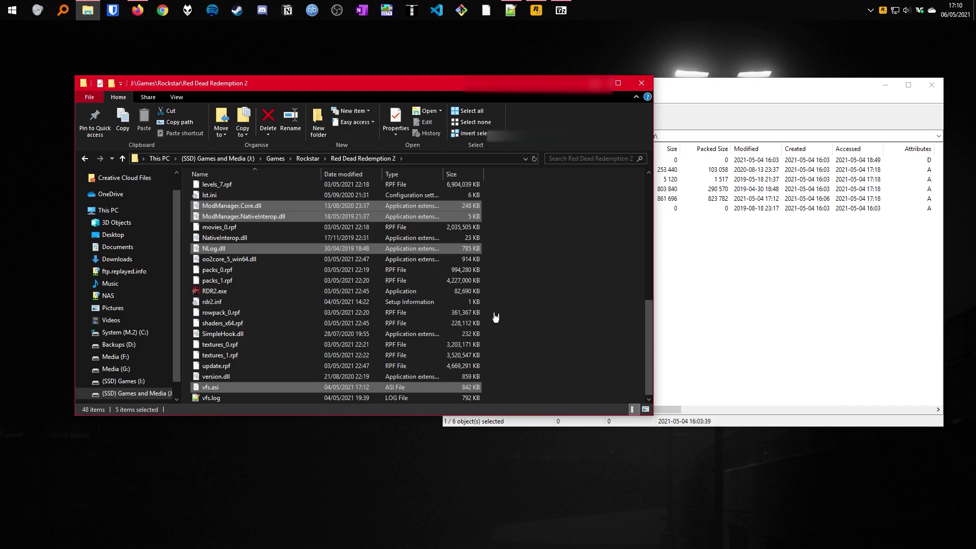
left_click(530, 324)
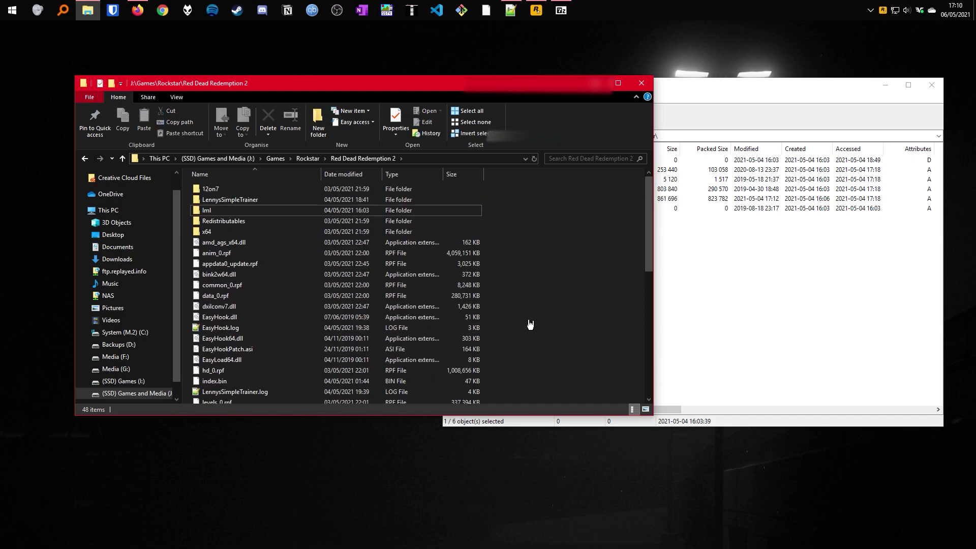
Extract the ModManager folder from lml_rdr_beta_3.zip to the desktop and close the archive.
left_click(710, 303)
left_click(450, 136)
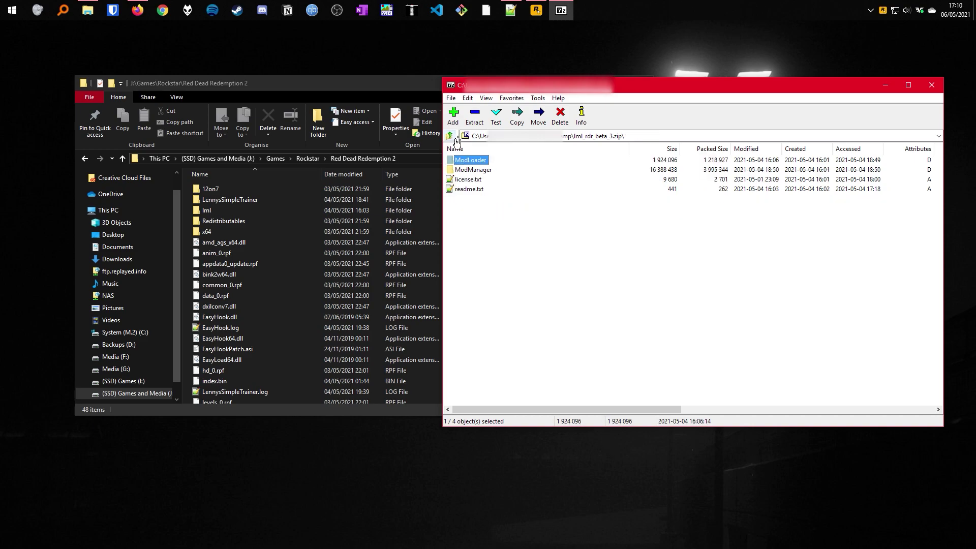
double_click(481, 171)
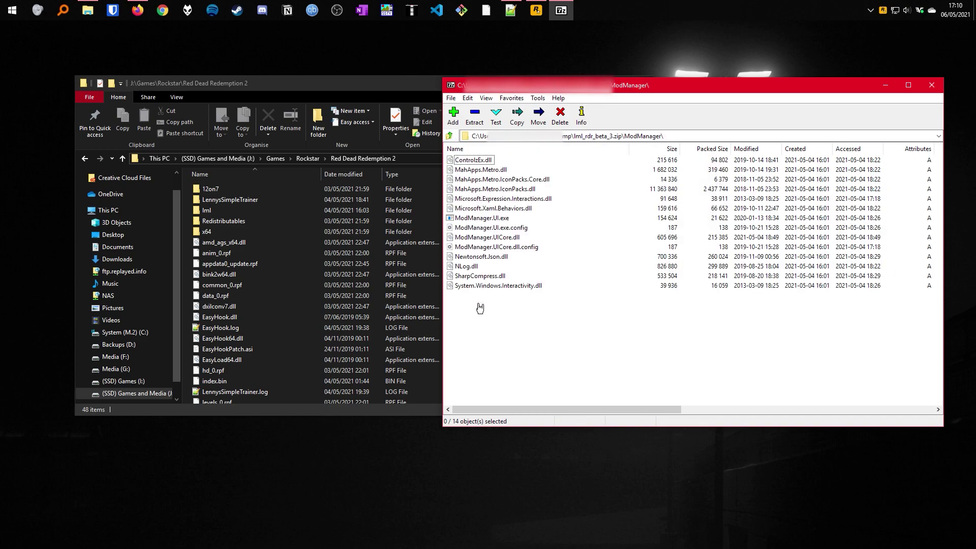
mouse_move(477, 302)
left_mouse_down()
mouse_move(460, 162)
mouse_move(476, 307)
left_mouse_up()
left_click(450, 136)
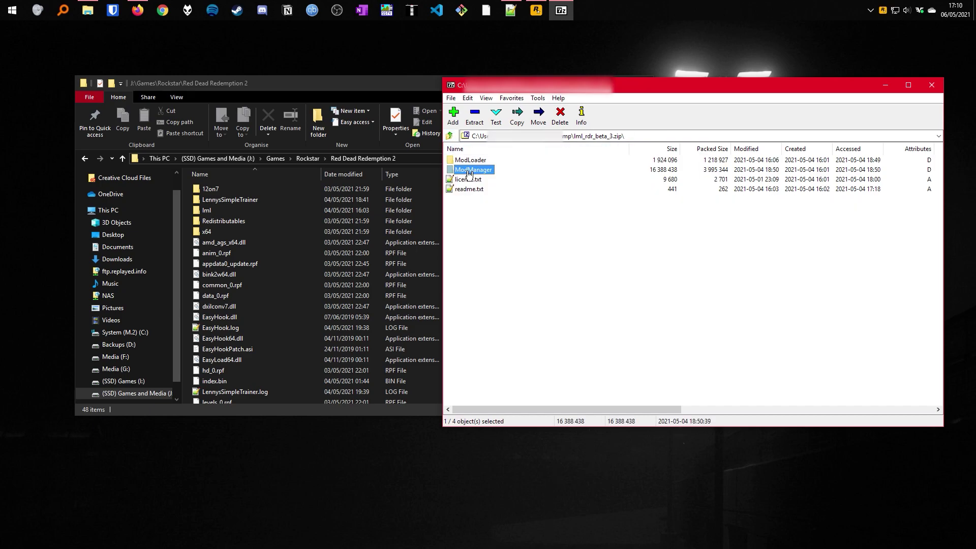
left_click_drag(477, 173, 112, 60)
left_click_drag(45, 68, 47, 71)
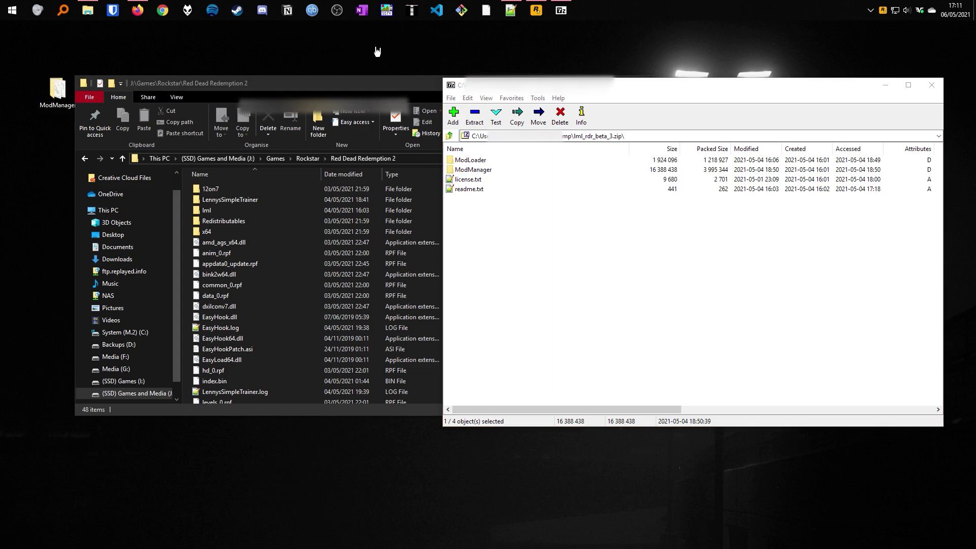
left_click(932, 85)
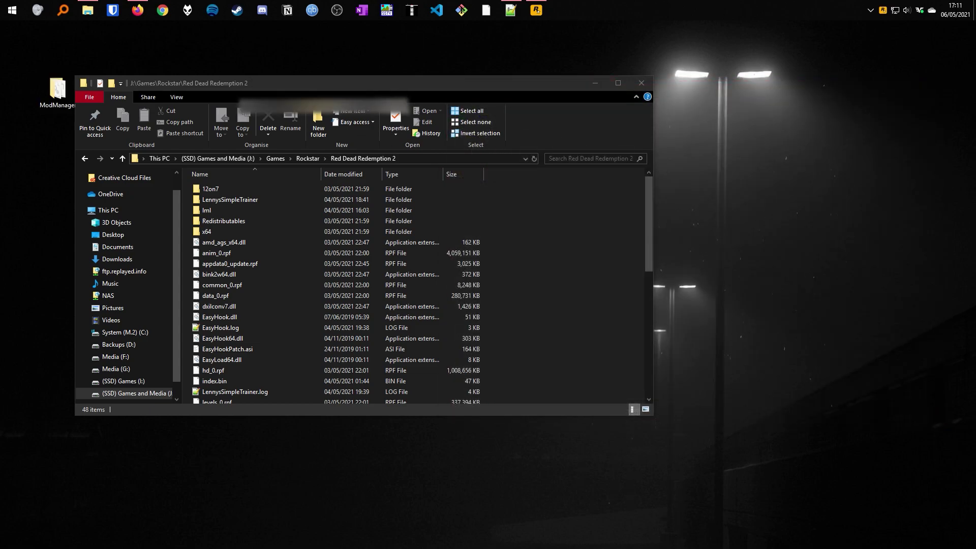
Open the ModManager folder on the desktop and launch ModManager.UI.exe.
left_click(66, 100)
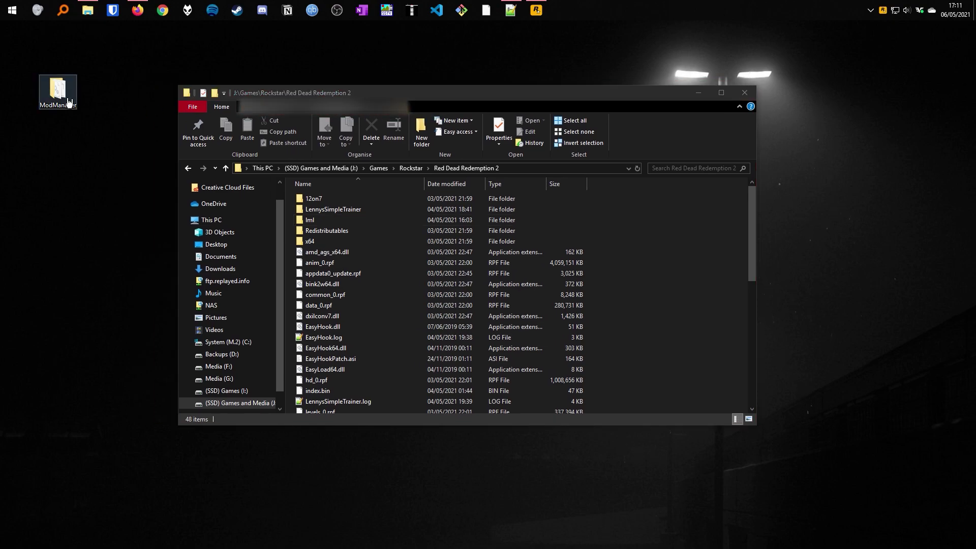
double_click(69, 102)
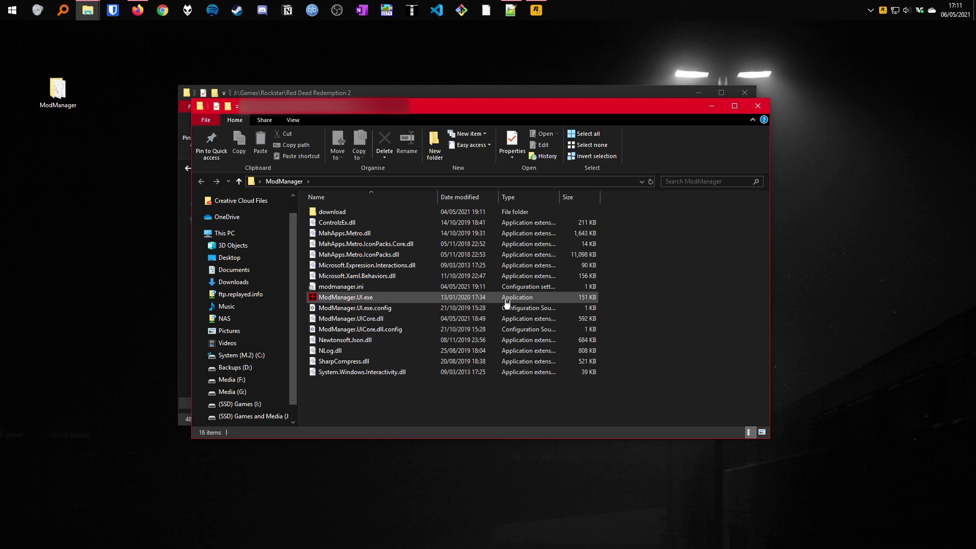
double_click(376, 298)
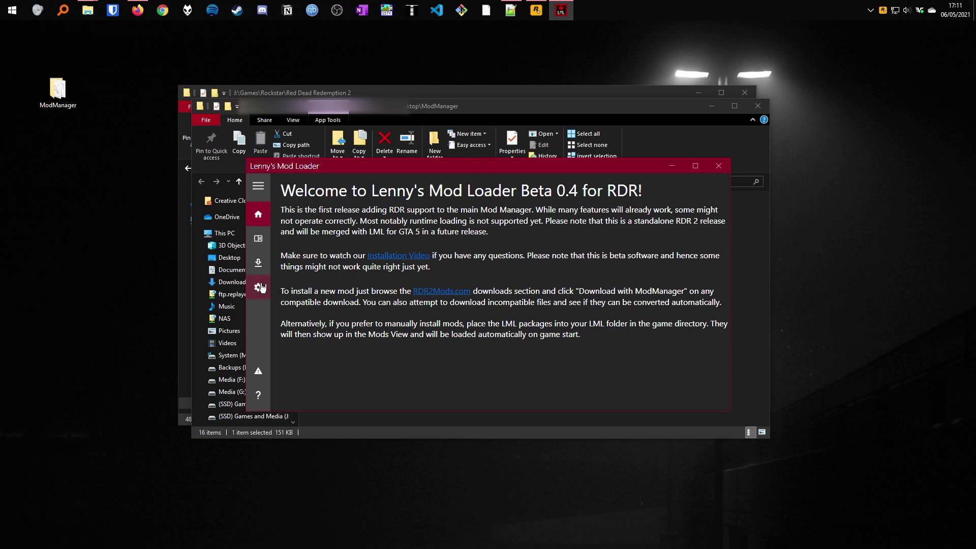
Look through the mod loader's Mods, Downloads and Settings pages, including the game folder and theme list, and return to Mods.
left_click(258, 187)
left_click(295, 240)
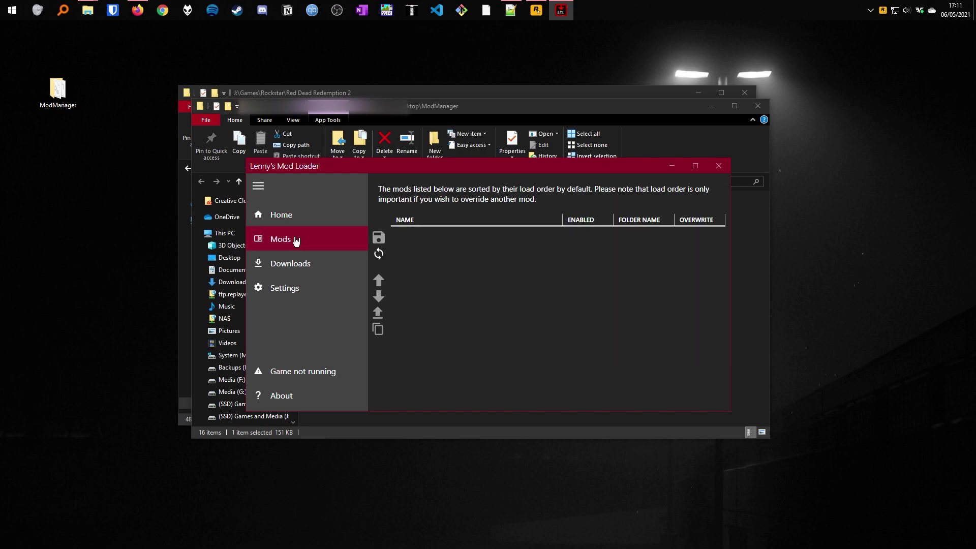
left_click(325, 273)
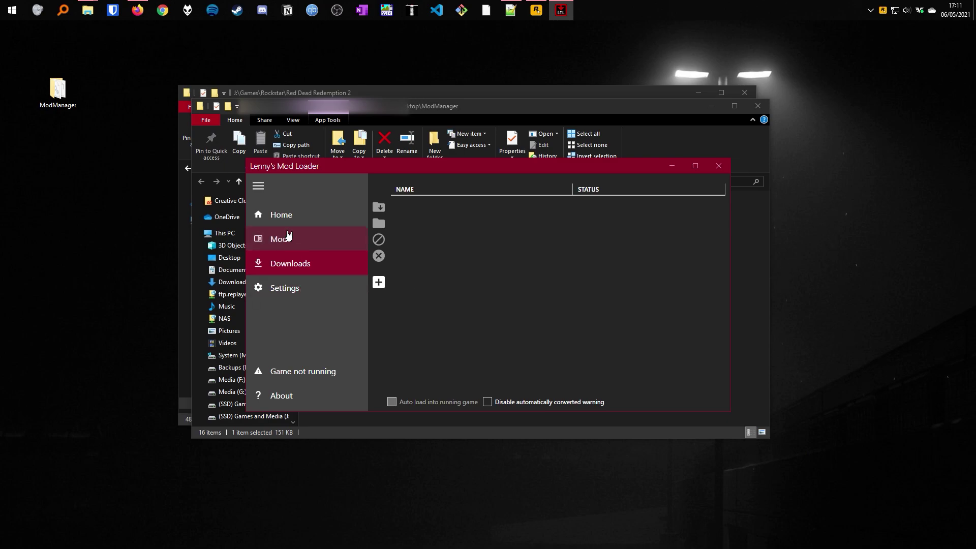
left_click(277, 288)
scroll(459, 274, "down", 2)
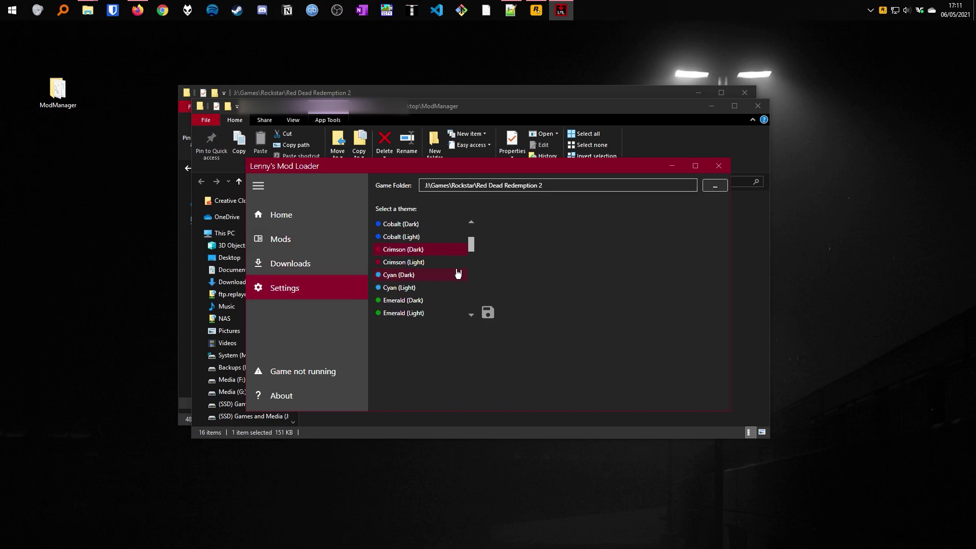
scroll(455, 274, "up", 2)
left_click(300, 243)
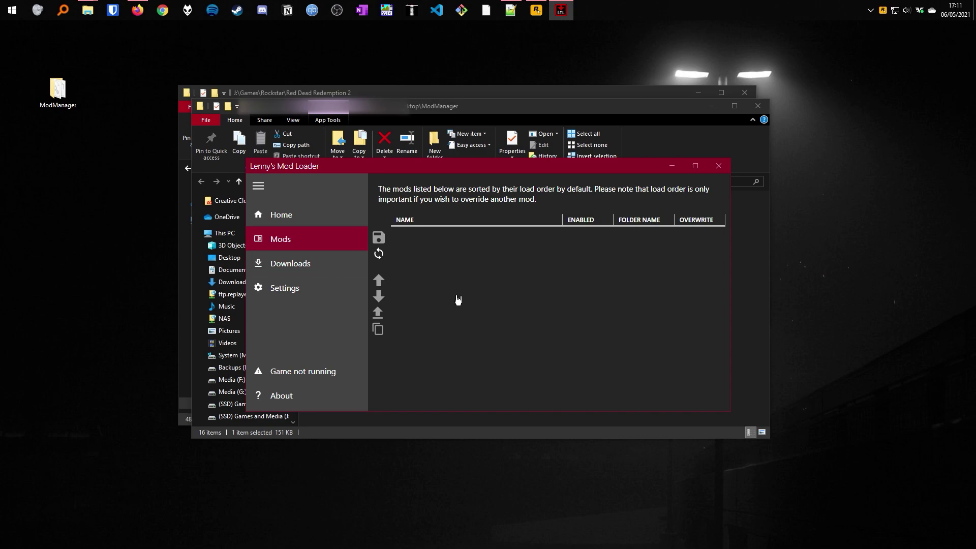
left_click(258, 186)
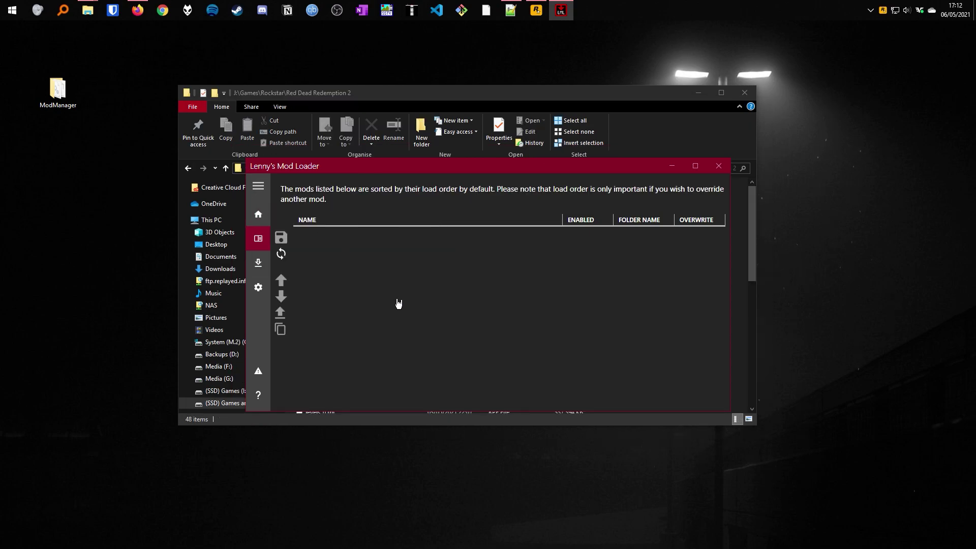
Download LML Mod Test with Mod Manager from its RDR2Mods page and check its entry in the mod loader's downloads.
left_click(138, 11)
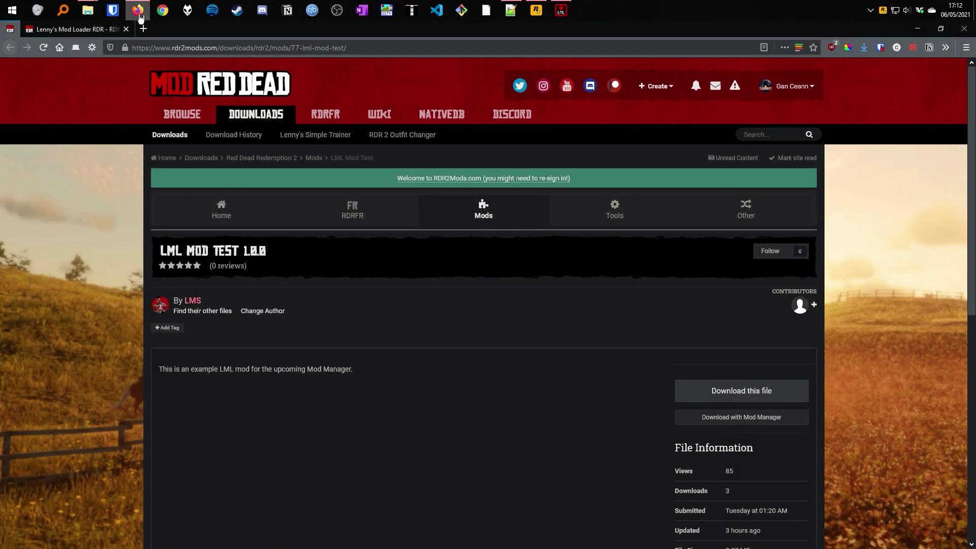
scroll(94, 254, "down", 2)
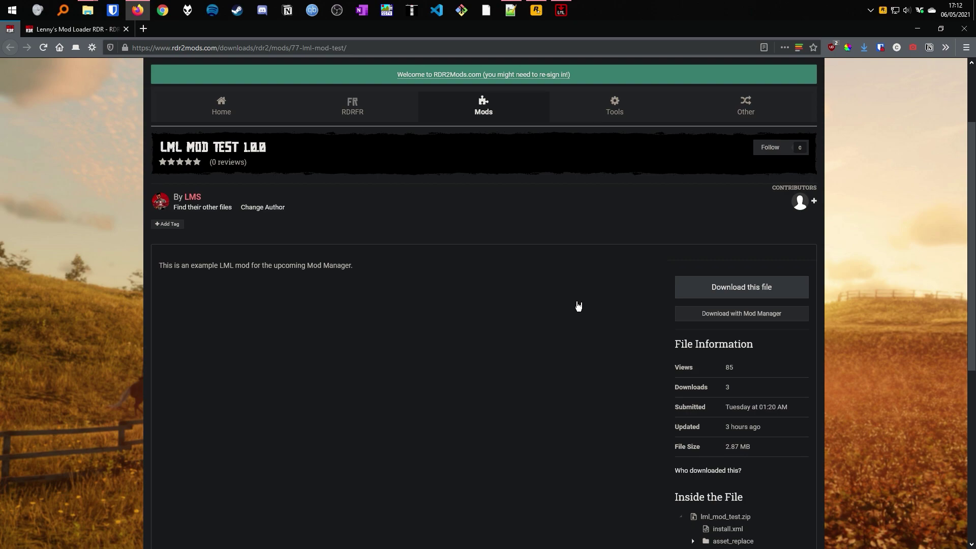
left_click(741, 319)
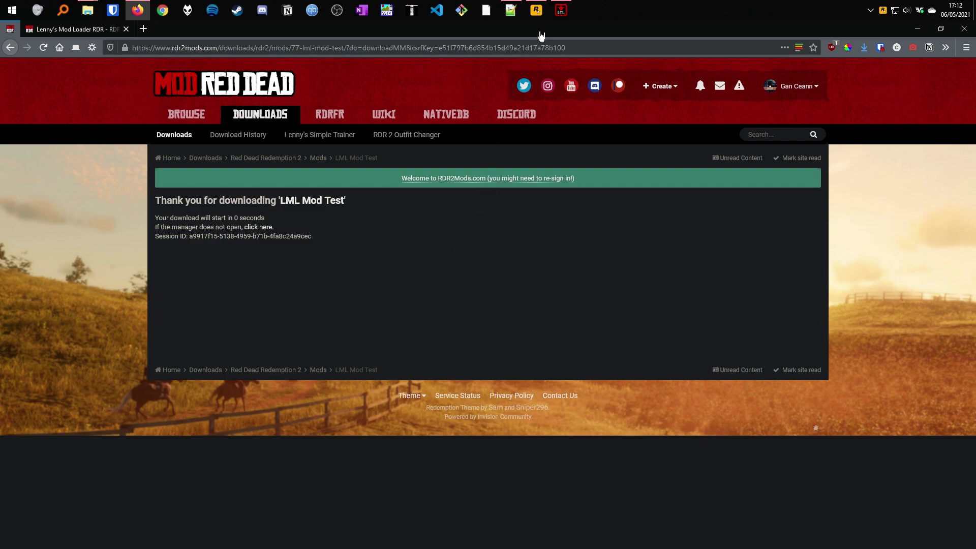
left_click(562, 15)
left_click(258, 266)
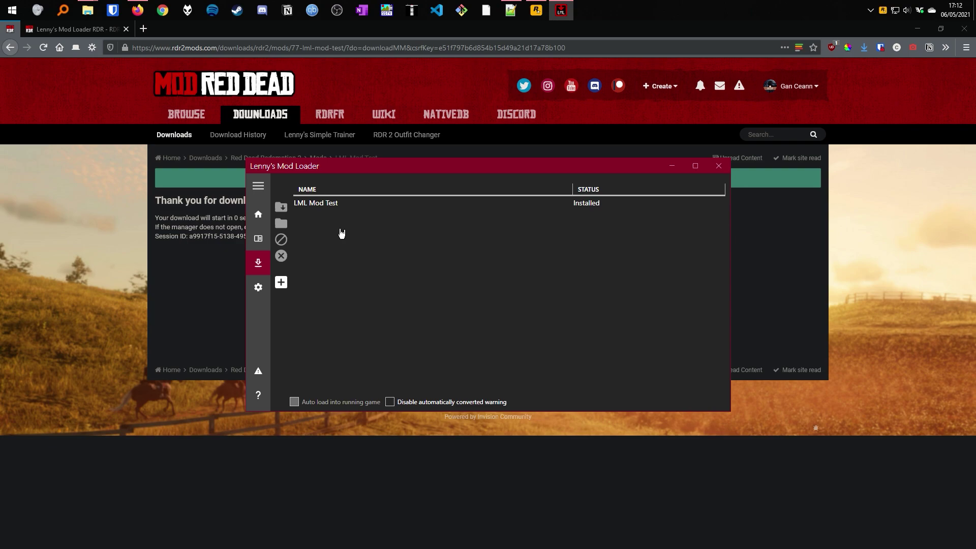
mouse_move(367, 210)
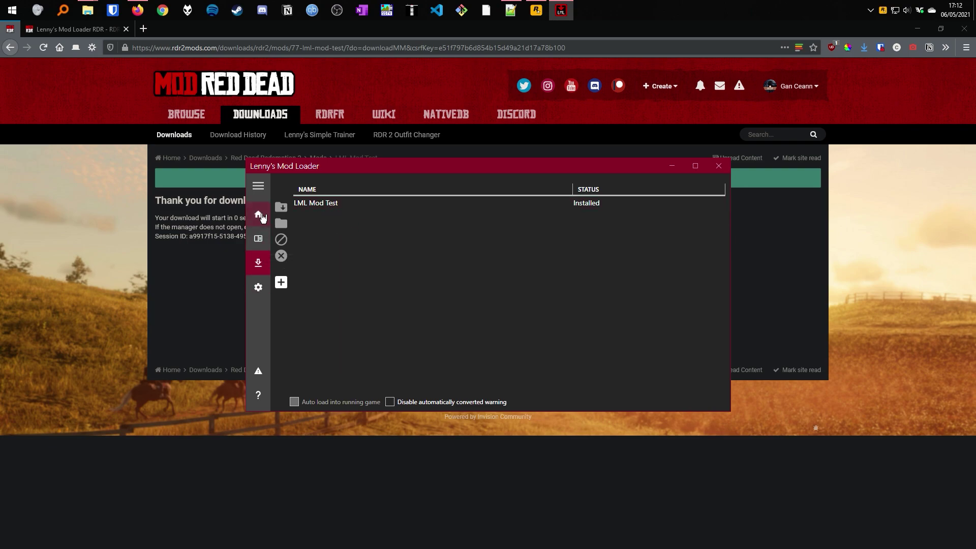
Toggle the Enabled option of LML RDR Test in the mods list, and minimise the mod loader and the browser.
left_click(259, 186)
left_click(283, 247)
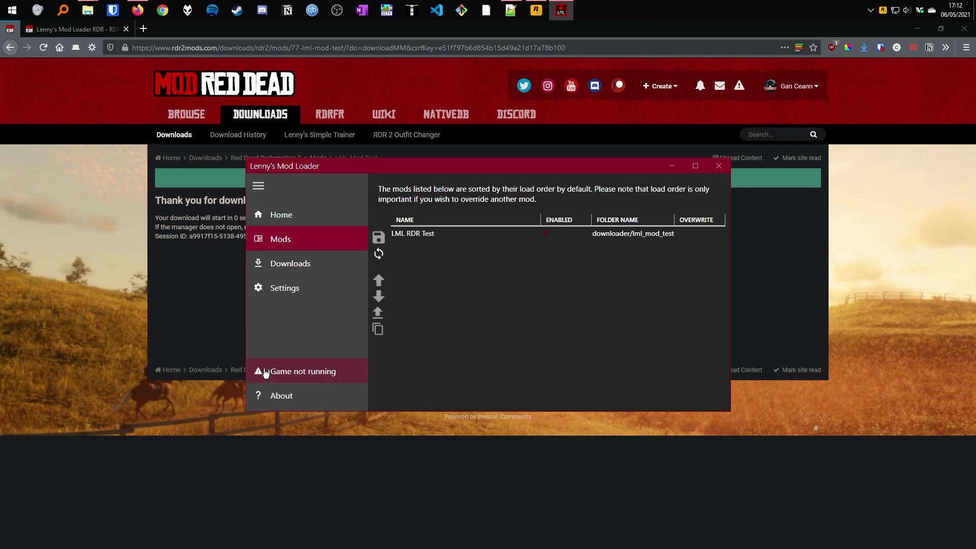
mouse_move(399, 240)
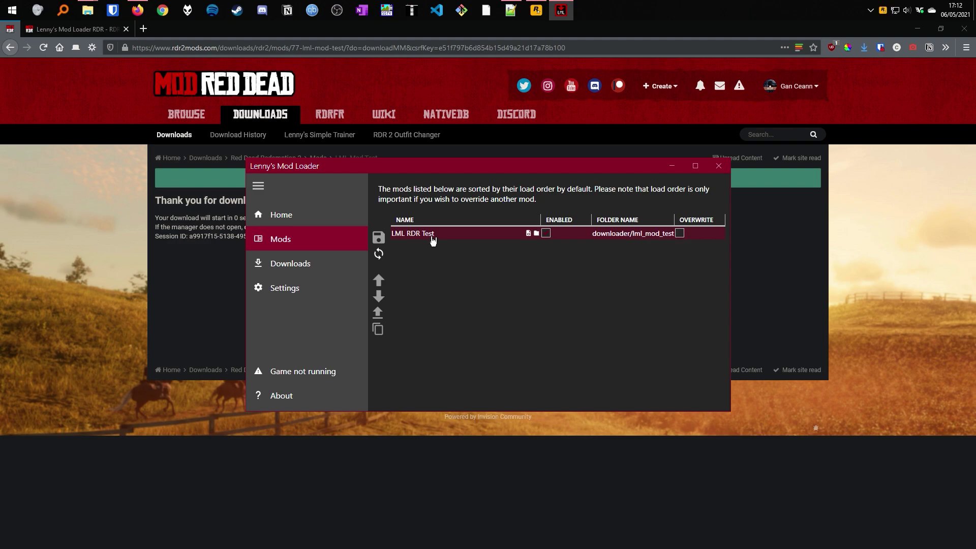
left_click(546, 234)
left_click(673, 166)
left_click(918, 28)
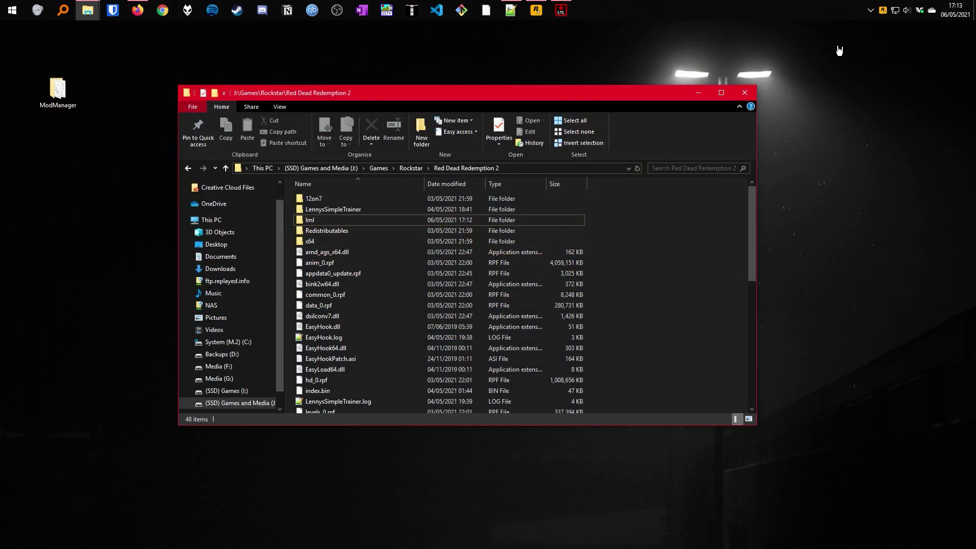
Minimise the game folder window, switch to the Rockstar Games Launcher and start Red Dead Redemption 2.
left_click(698, 92)
left_click(537, 12)
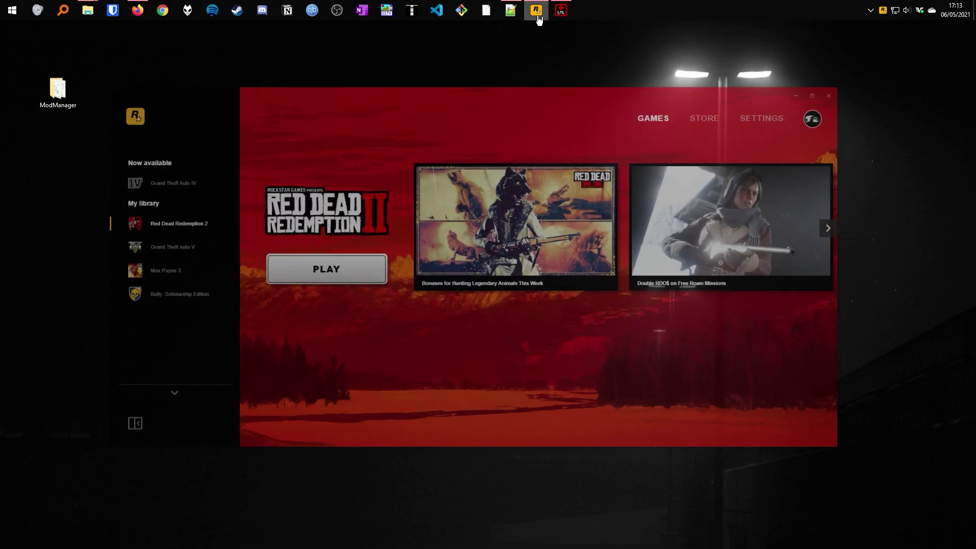
left_click(297, 292)
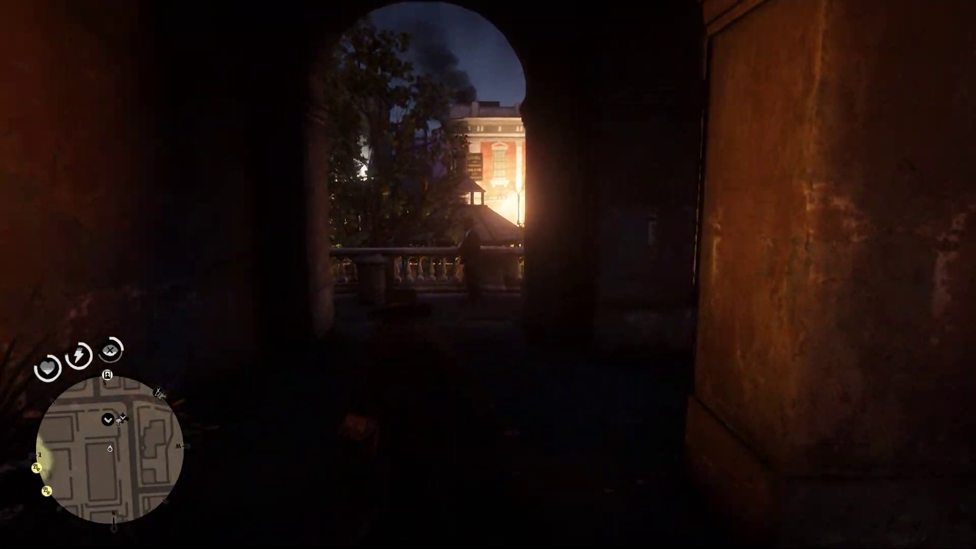
key("w")
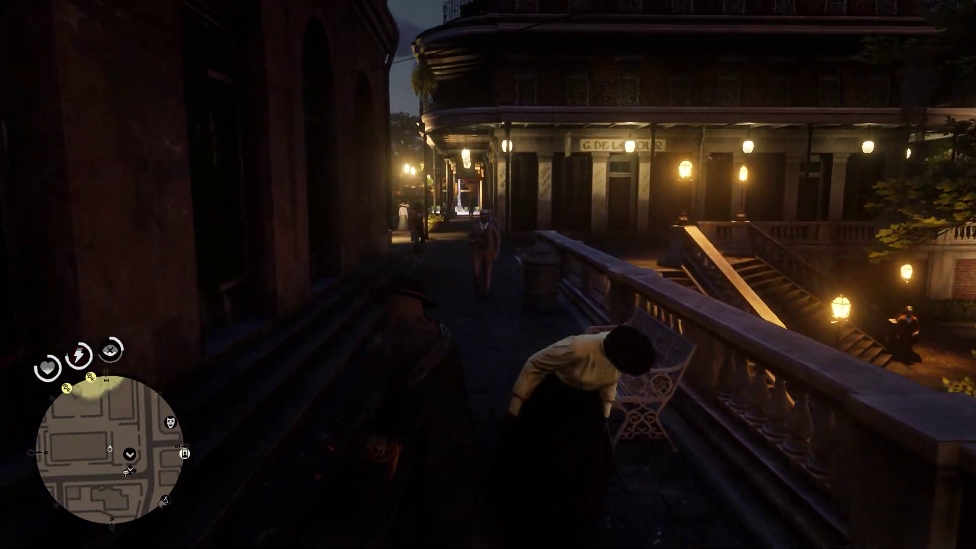
key("w")
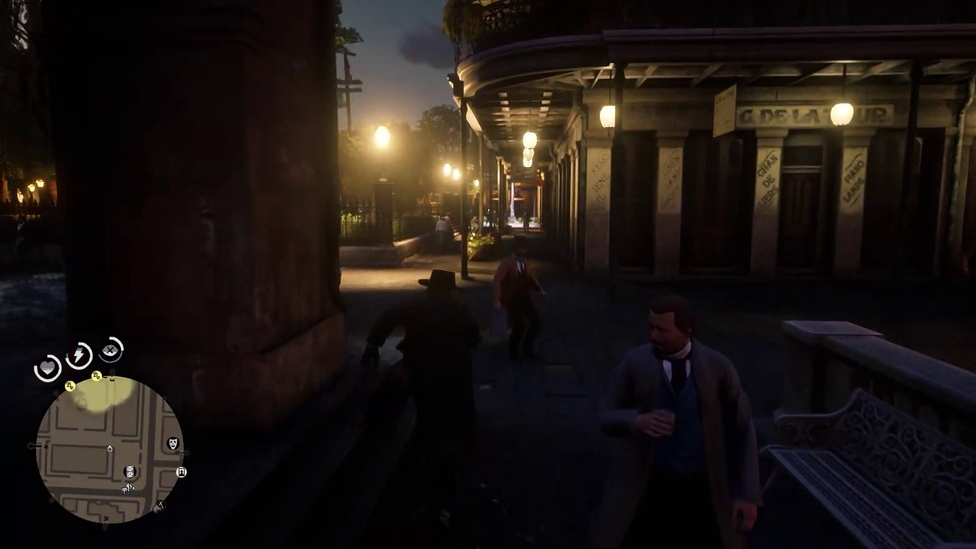
key("w")
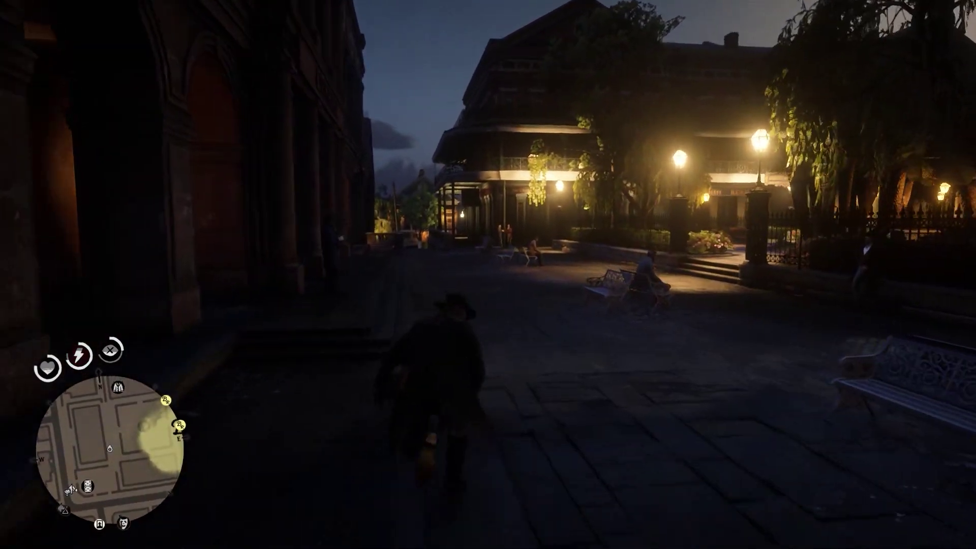
key("w")
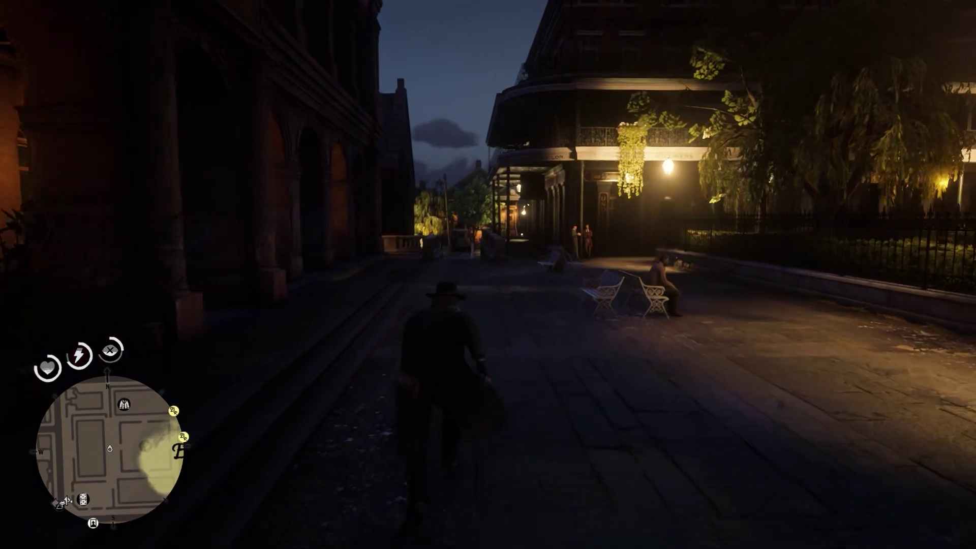
key("w")
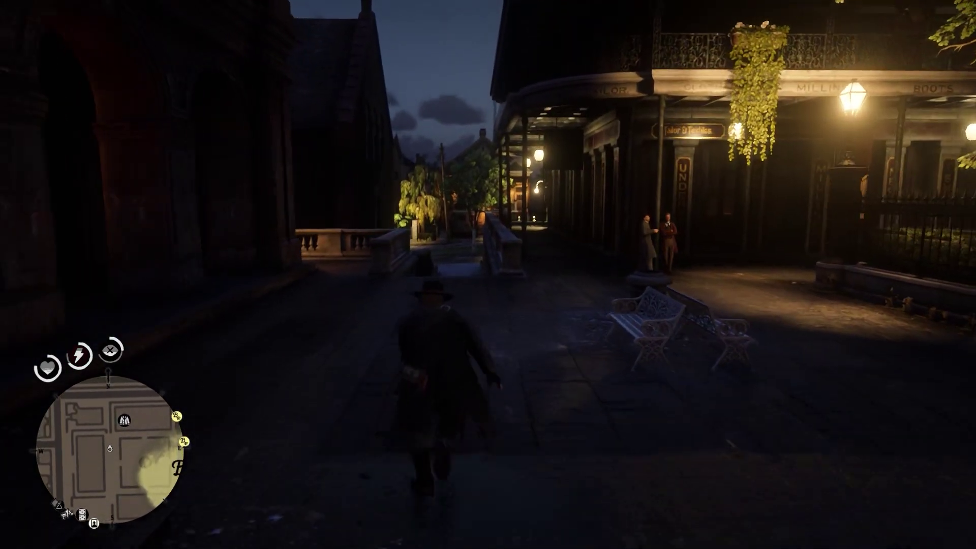
key("w")
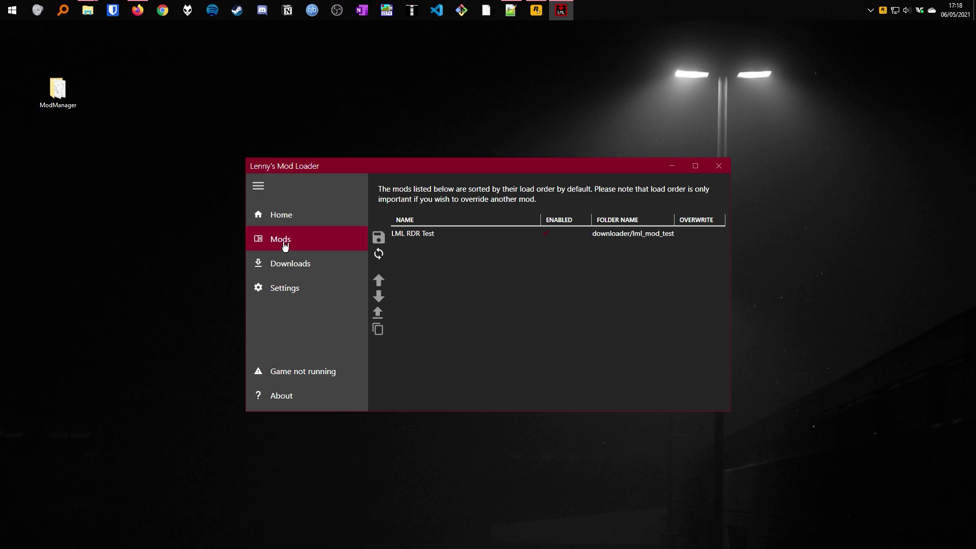
Select LML RDR Test in the mods list, and open install.xml from the lml_mod_test folder for editing in Notepad.
left_click(420, 239)
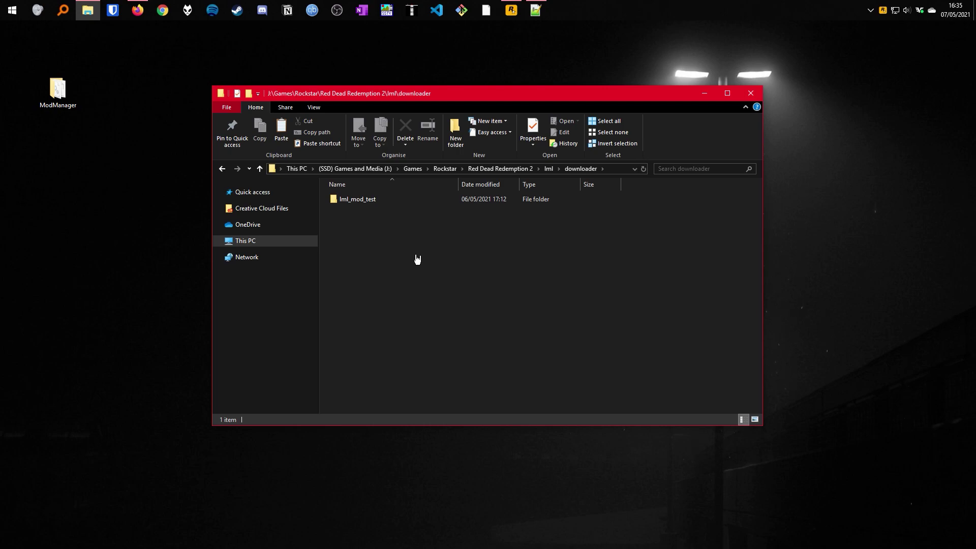
double_click(370, 201)
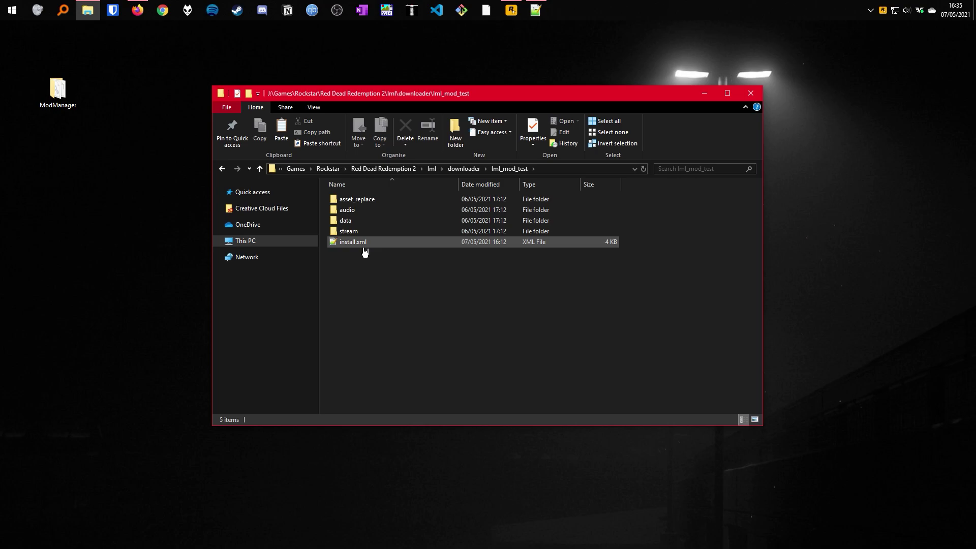
right_click(363, 246)
left_click(376, 262)
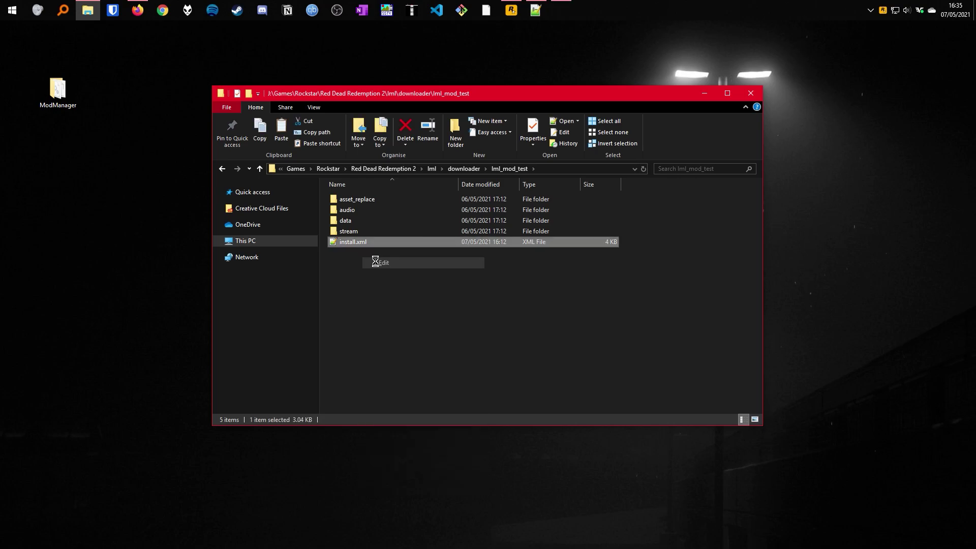
Highlight the StreamingFiles line in install.xml and open the mod's stream folder to examine the files it refers to.
left_click_drag(249, 173, 413, 173)
left_click(413, 174)
left_click_drag(427, 67, 705, 74)
left_click(87, 10)
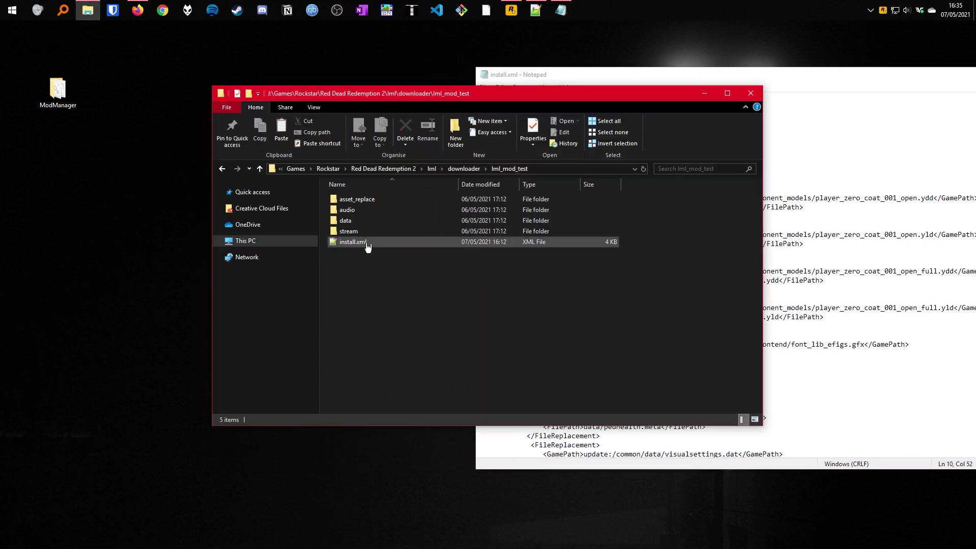
double_click(360, 233)
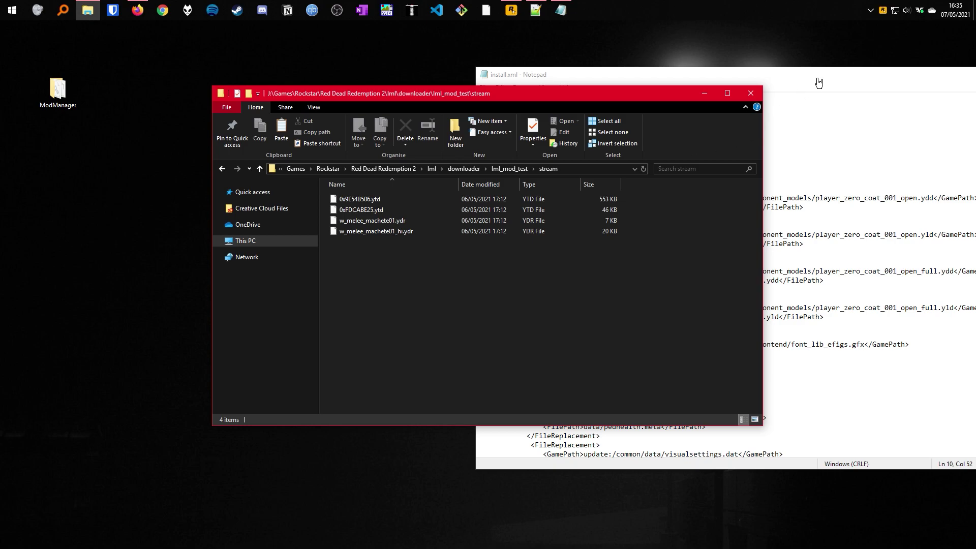
Highlight asset_replace in the first FilePath of install.xml, examine the matching asset_replace folder and return to lml_mod_test.
left_click_drag(821, 77, 532, 83)
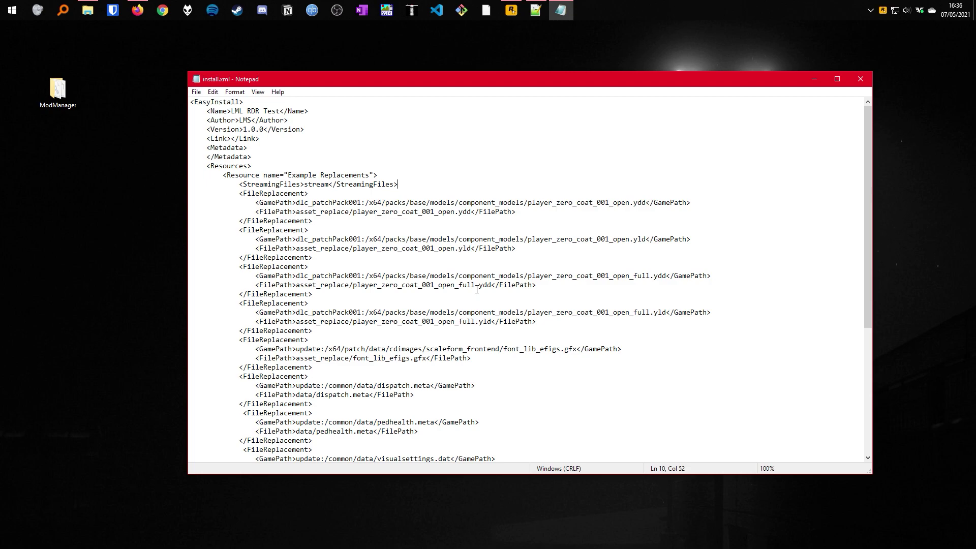
left_click_drag(296, 212, 350, 212)
left_click_drag(378, 90, 659, 85)
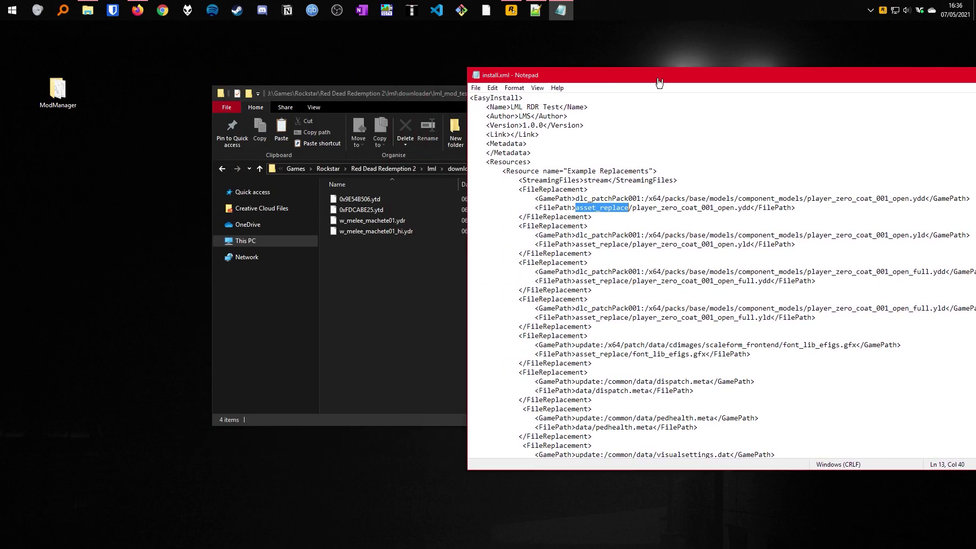
left_click(433, 233)
double_click(366, 201)
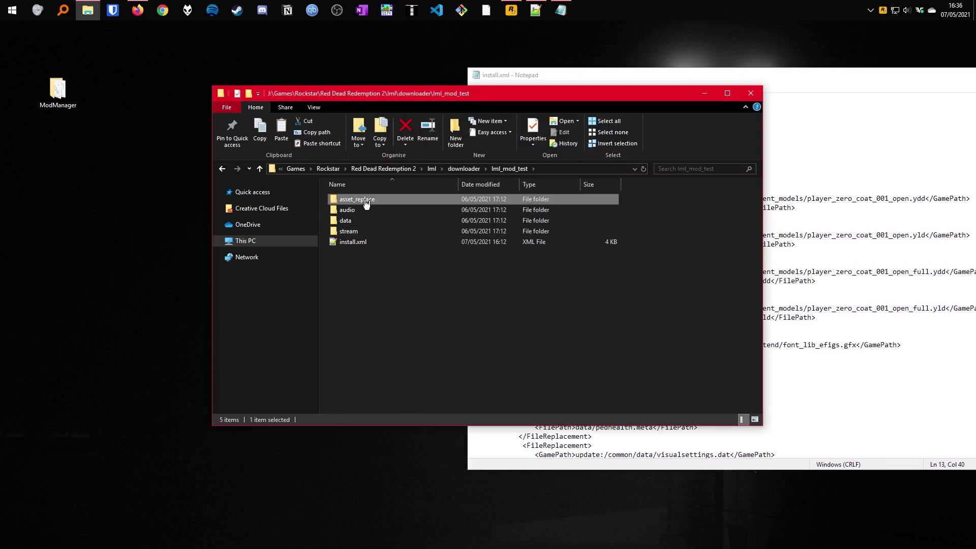
left_click(509, 168)
left_click(481, 289)
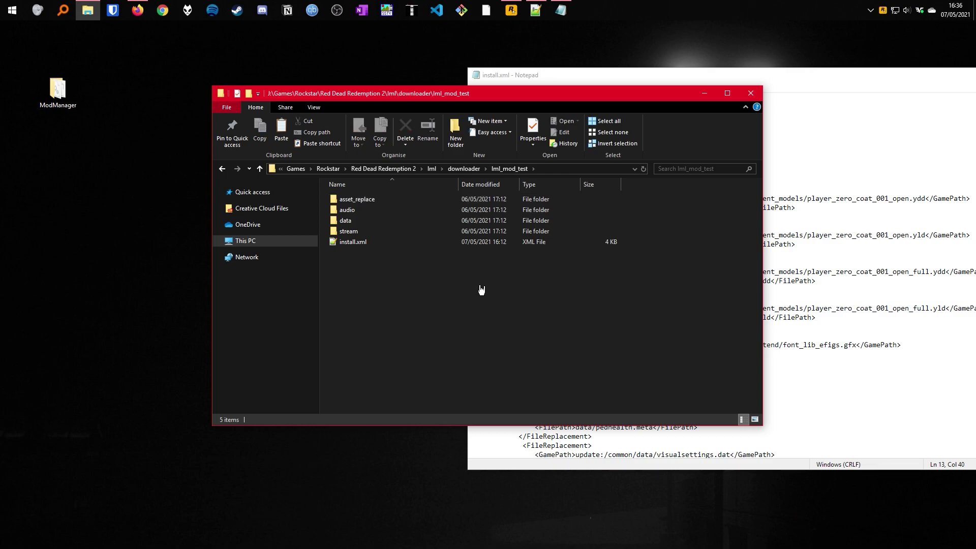